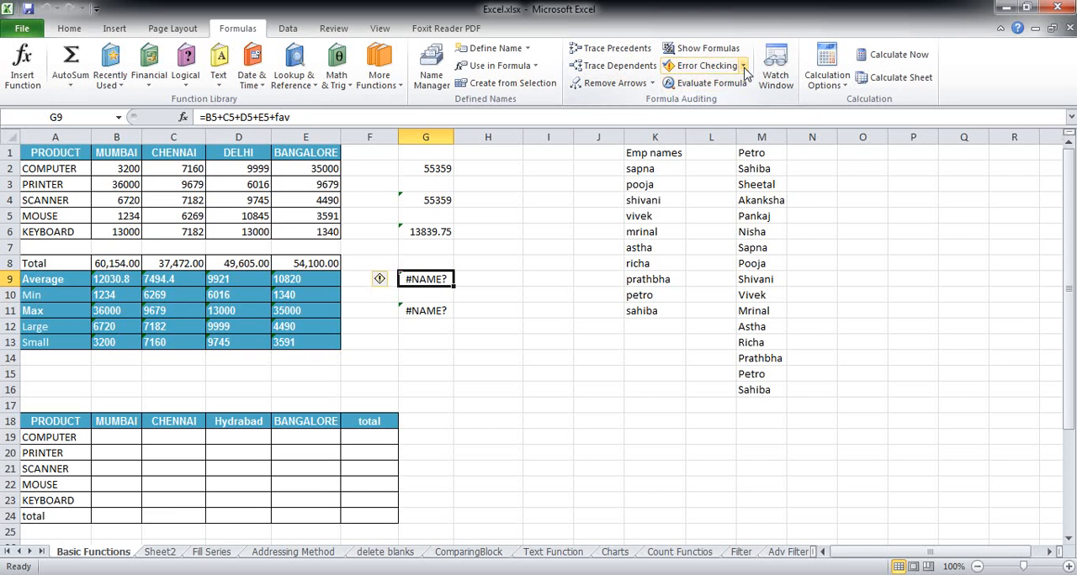
Examine the cell references and the fav term in the formula of cell G9, leaving the formula unedited
left_click(741, 65)
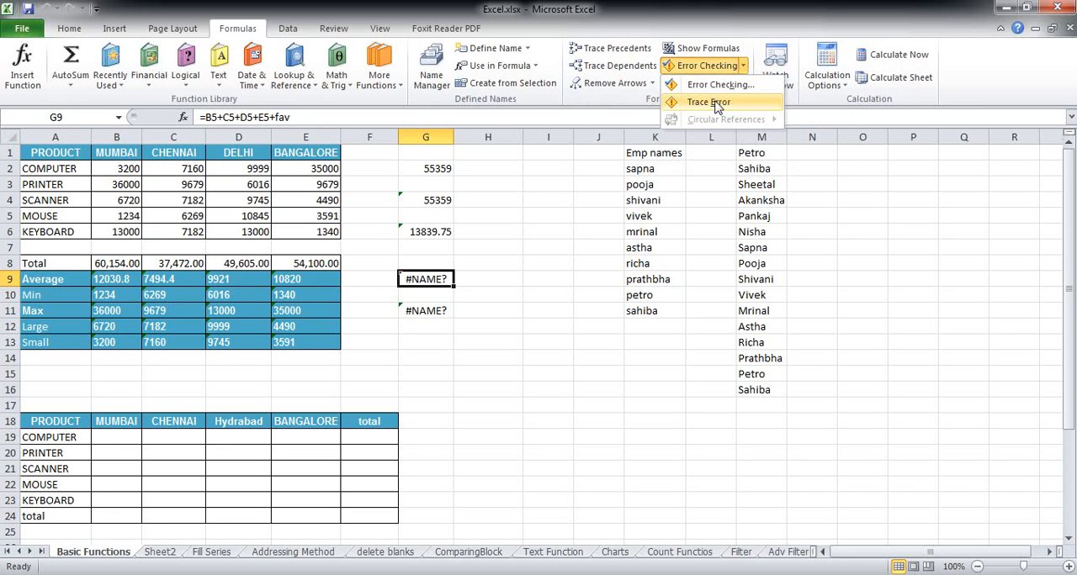
left_click(716, 106)
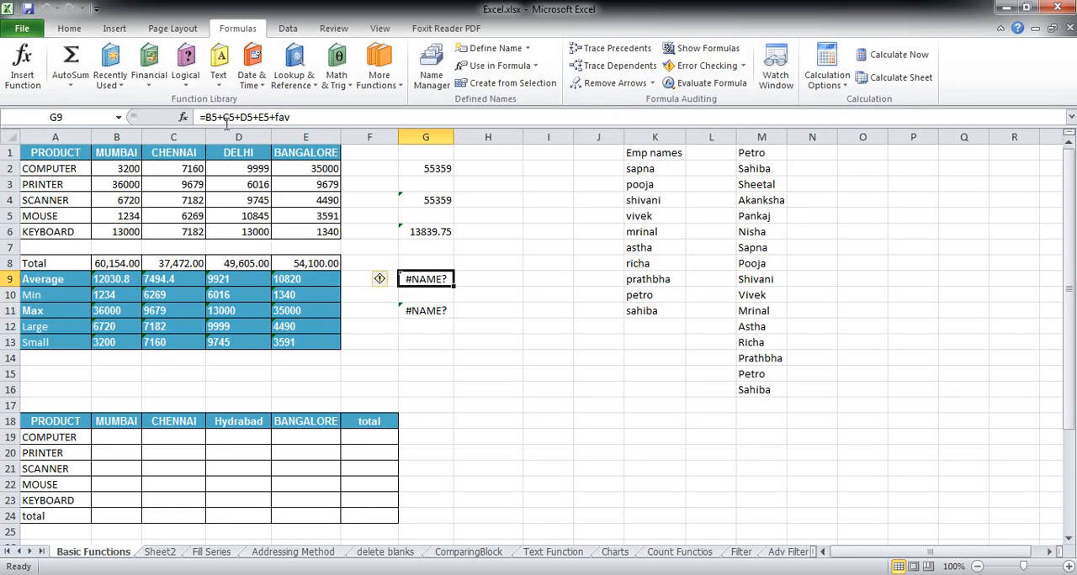
left_click_drag(205, 117, 266, 115)
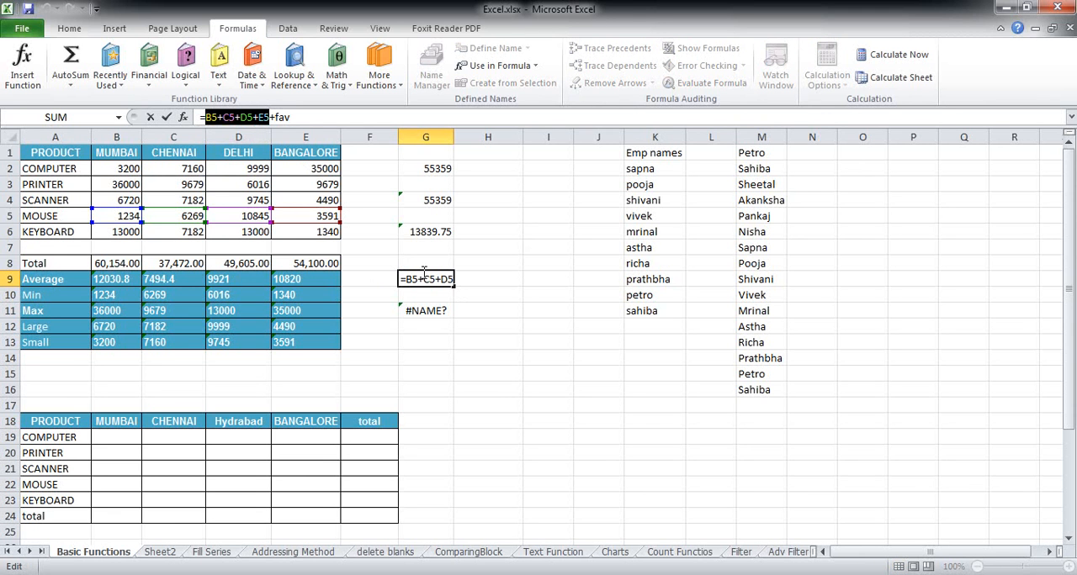
left_click_drag(291, 117, 275, 117)
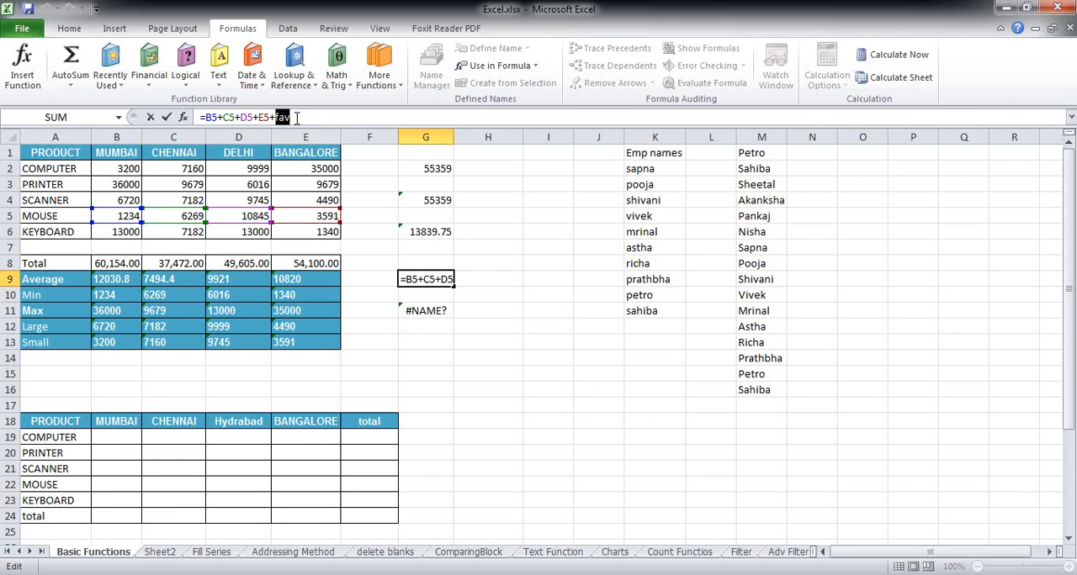
left_click(597, 291)
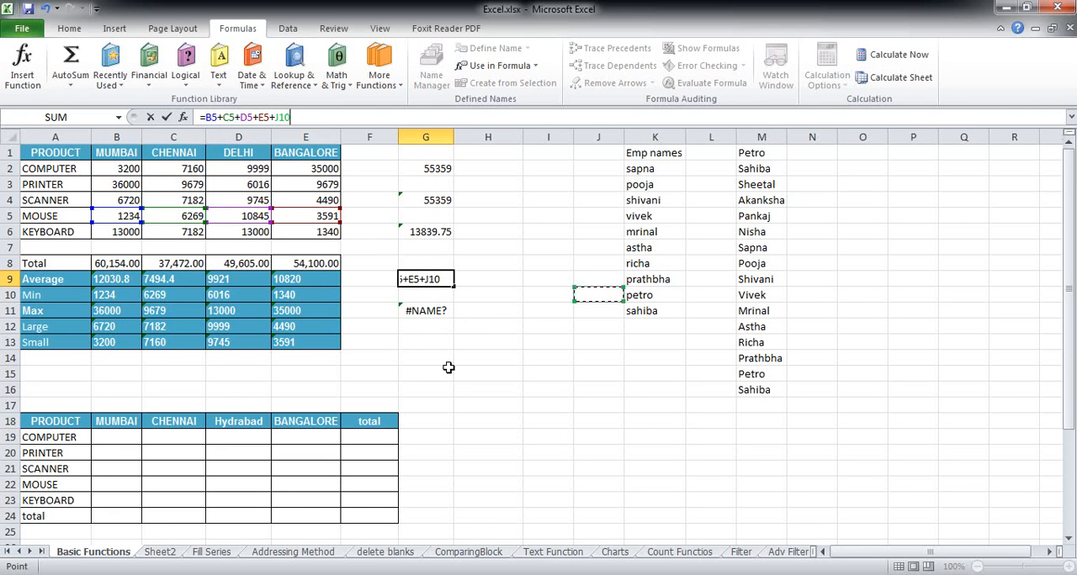
key("Escape")
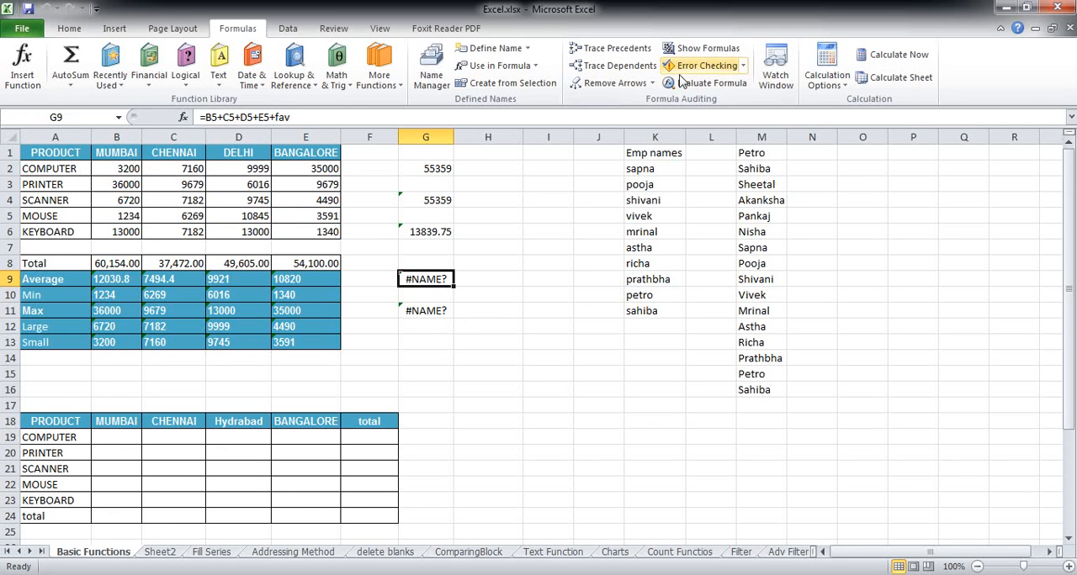
Run Error Checking on cell G9 and view the help offered for its error
left_click(743, 72)
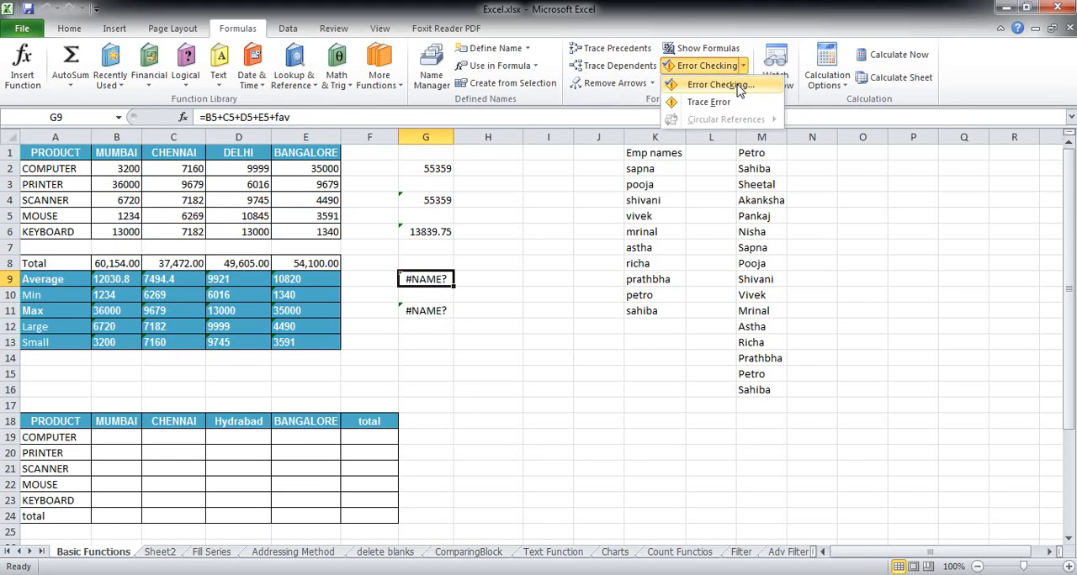
left_click(731, 81)
left_click_drag(673, 211, 688, 202)
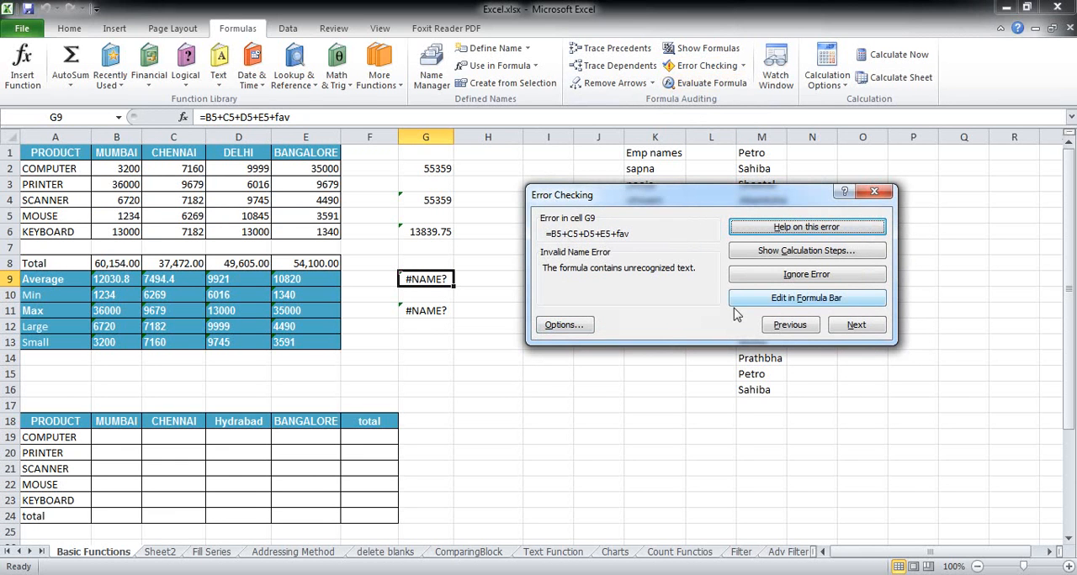
left_click(786, 232)
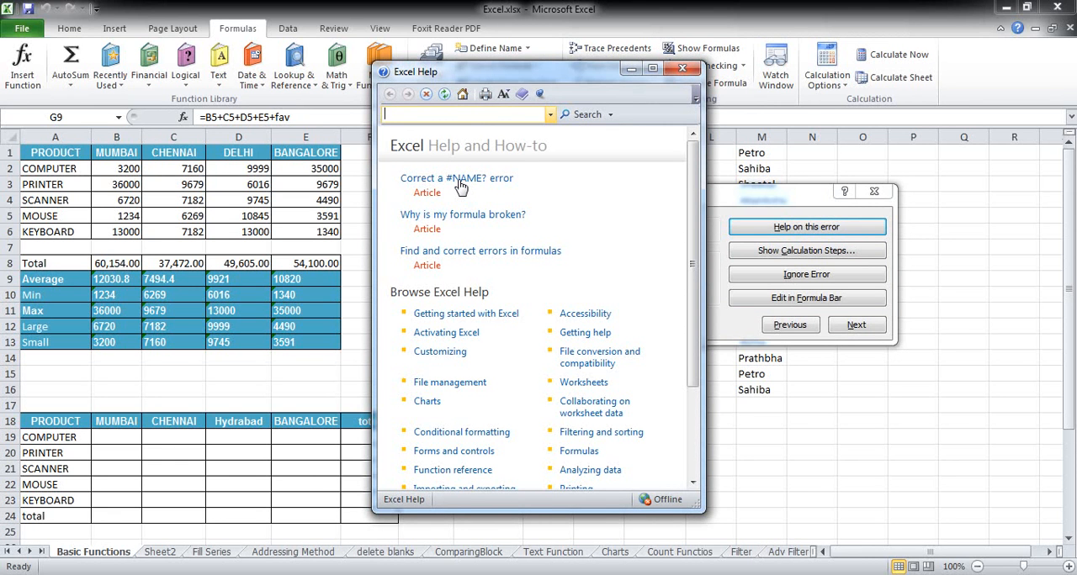
left_click(682, 68)
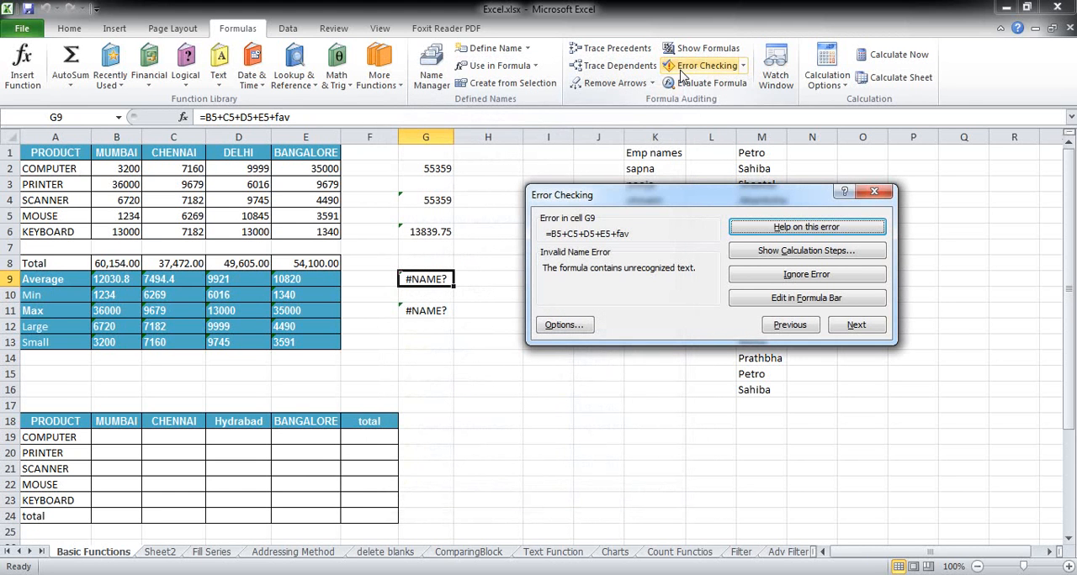
Evaluate the G9 formula through its calculation steps to the final result, and finish the error check
left_click(746, 252)
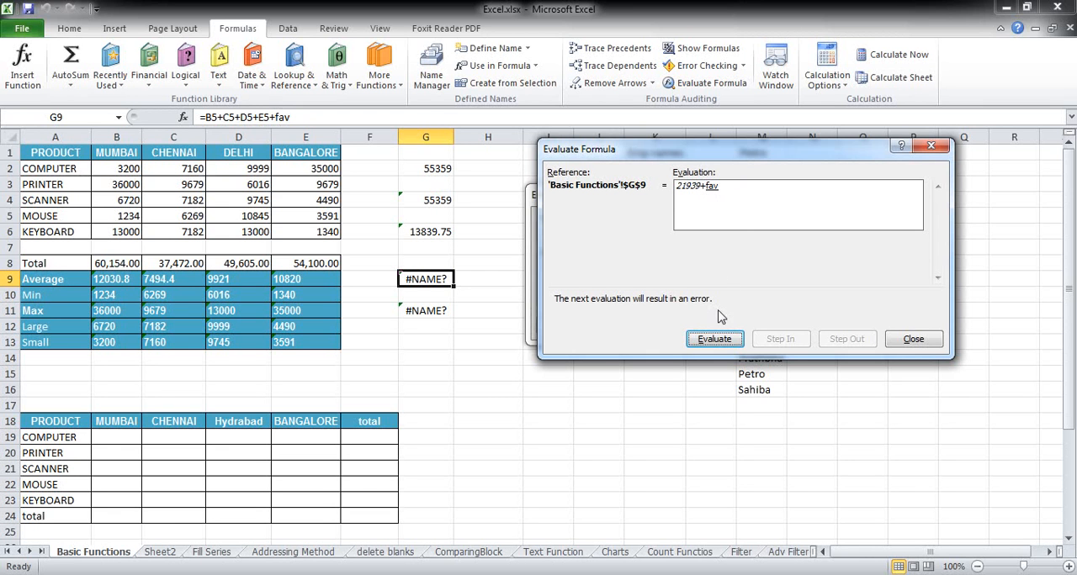
left_click(718, 340)
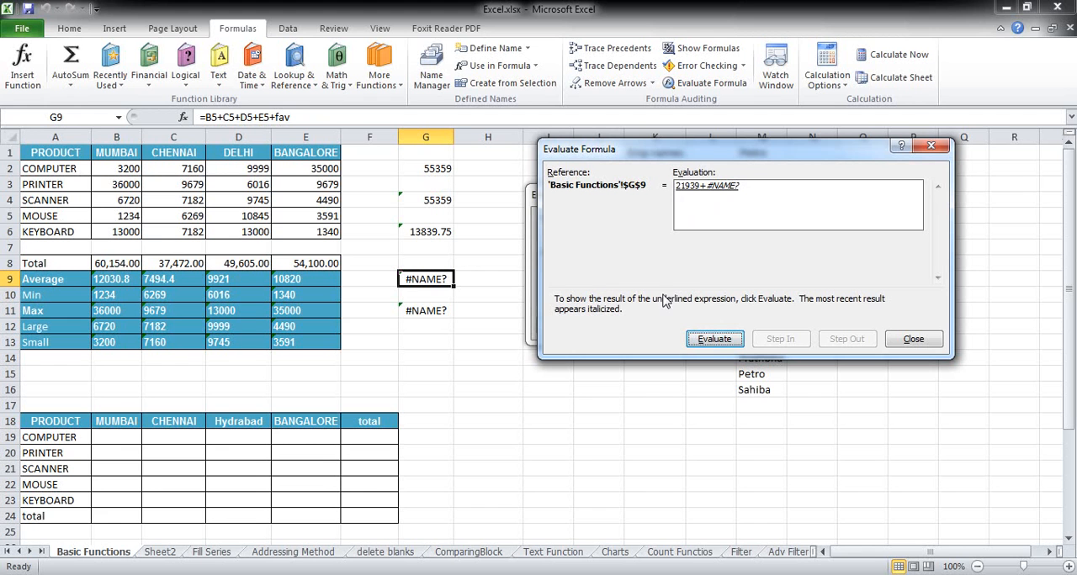
left_click(714, 339)
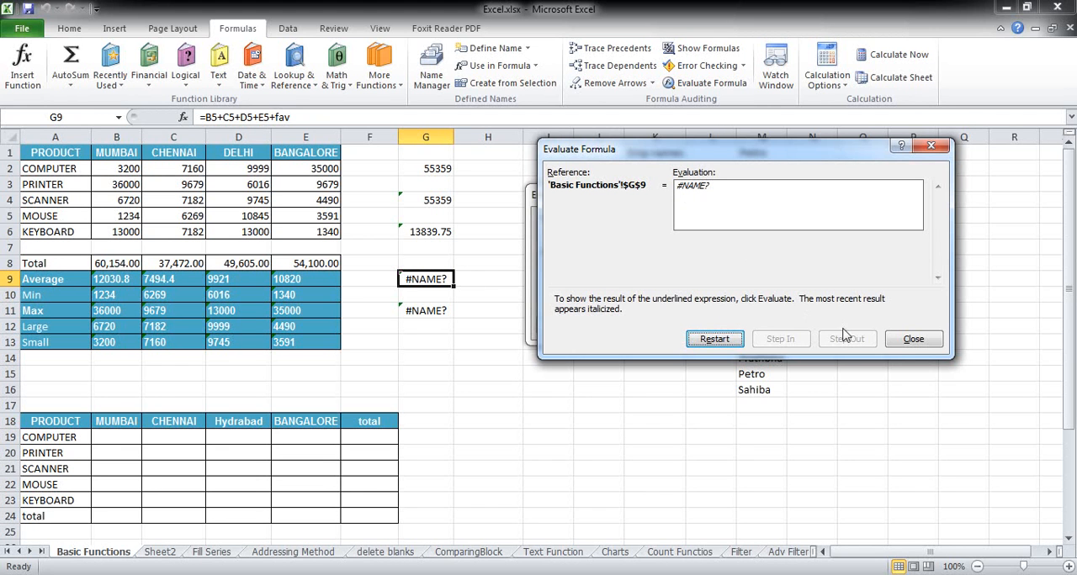
left_click(913, 339)
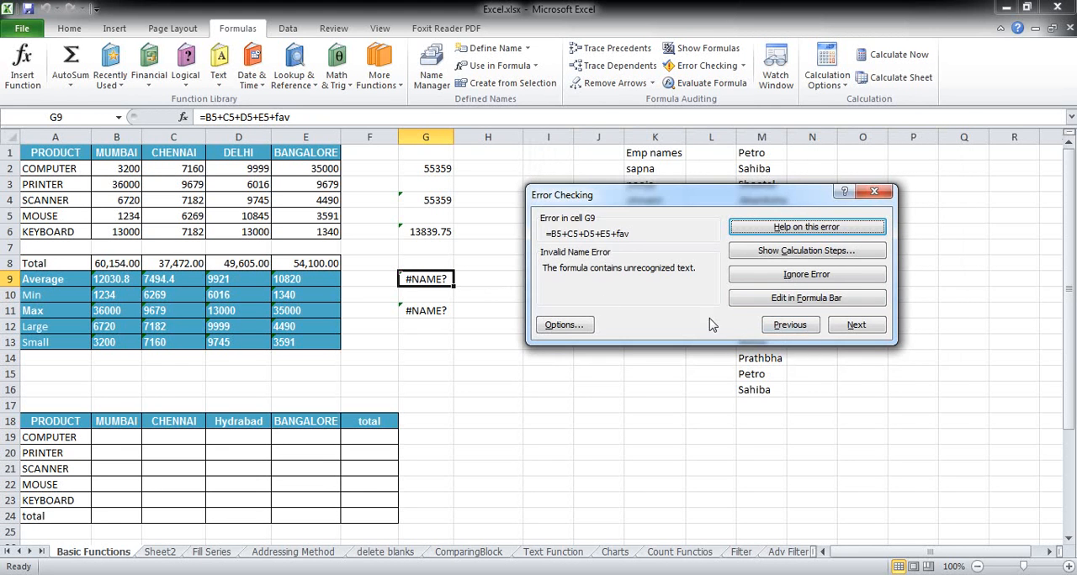
left_click(873, 193)
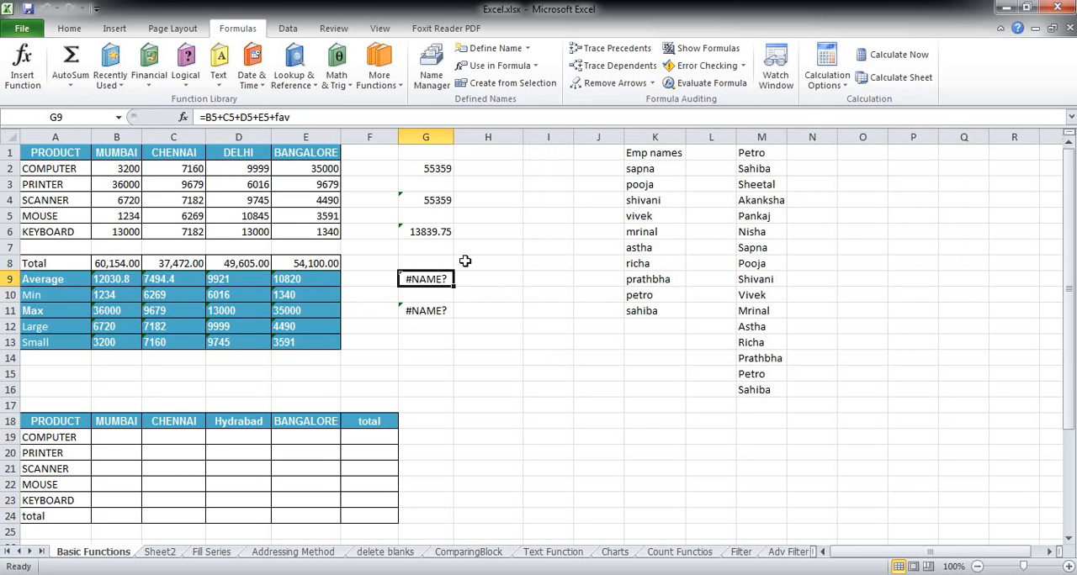
Remove +fav from the G9 formula and review the cells that the remaining formula references
left_click(300, 117)
left_click_drag(299, 117, 271, 117)
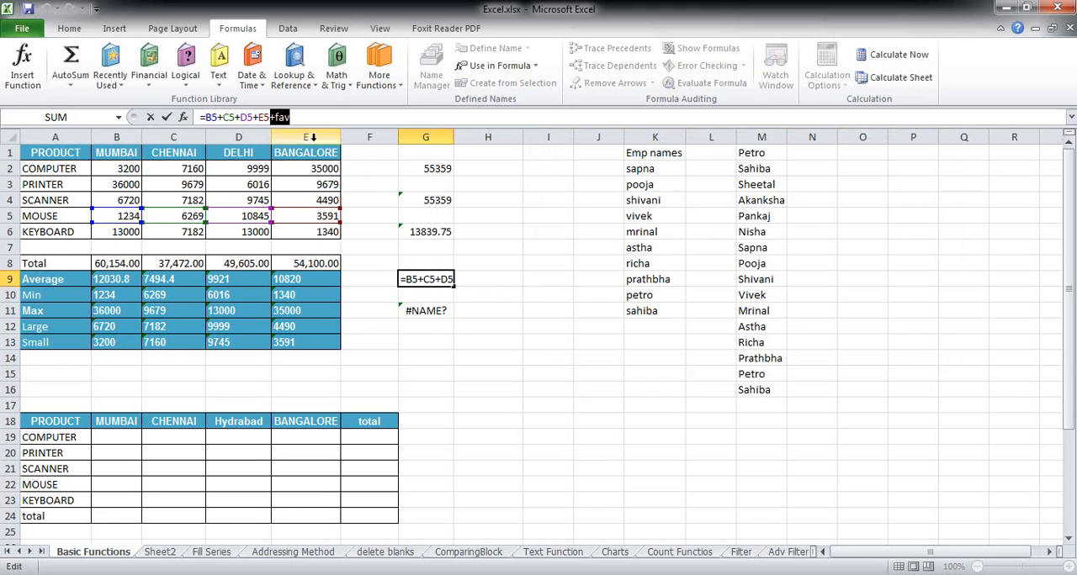
key("BackSpace")
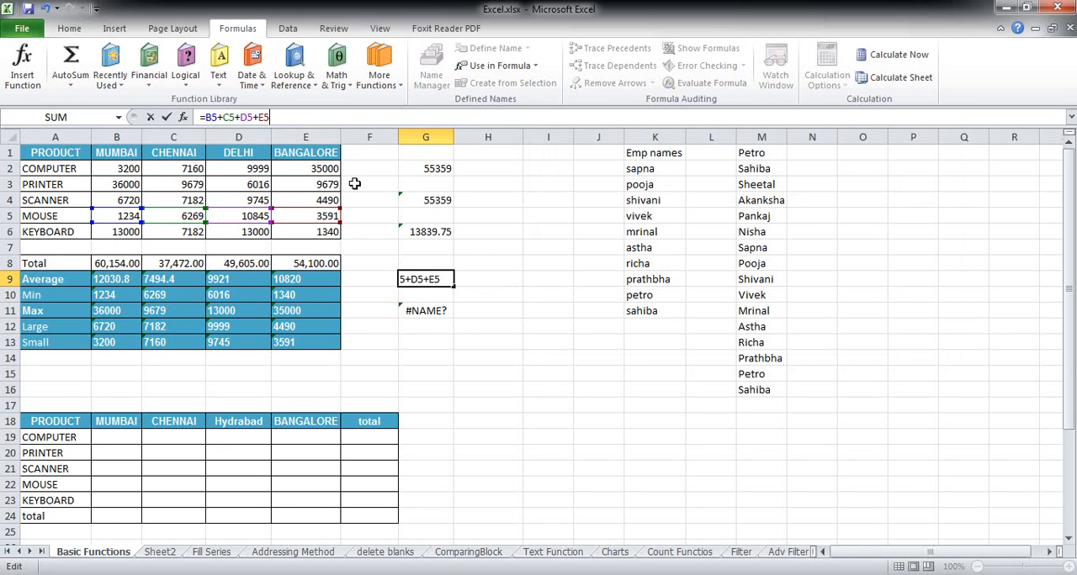
key("Return")
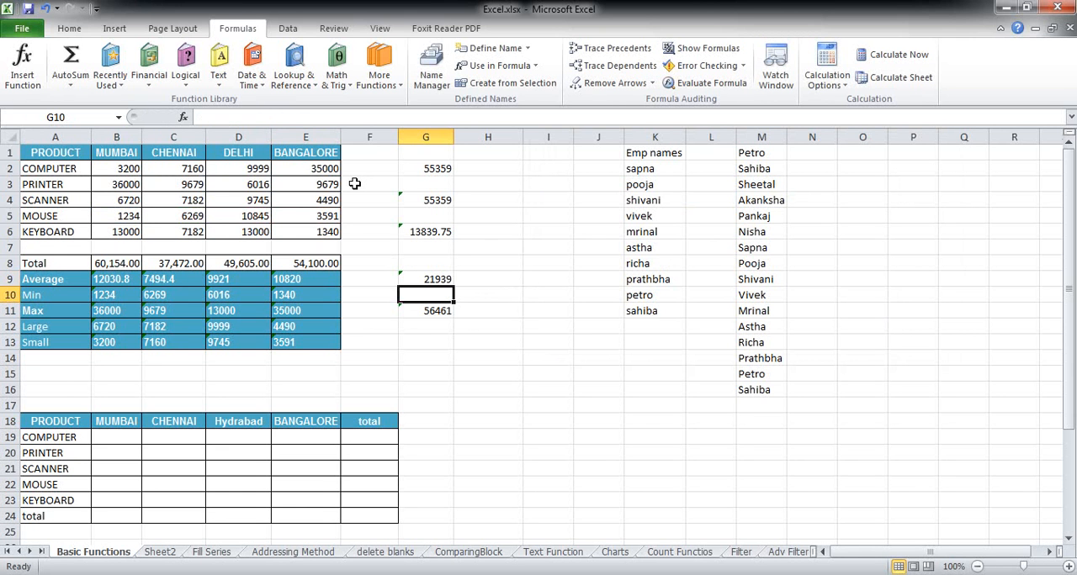
left_click(446, 279)
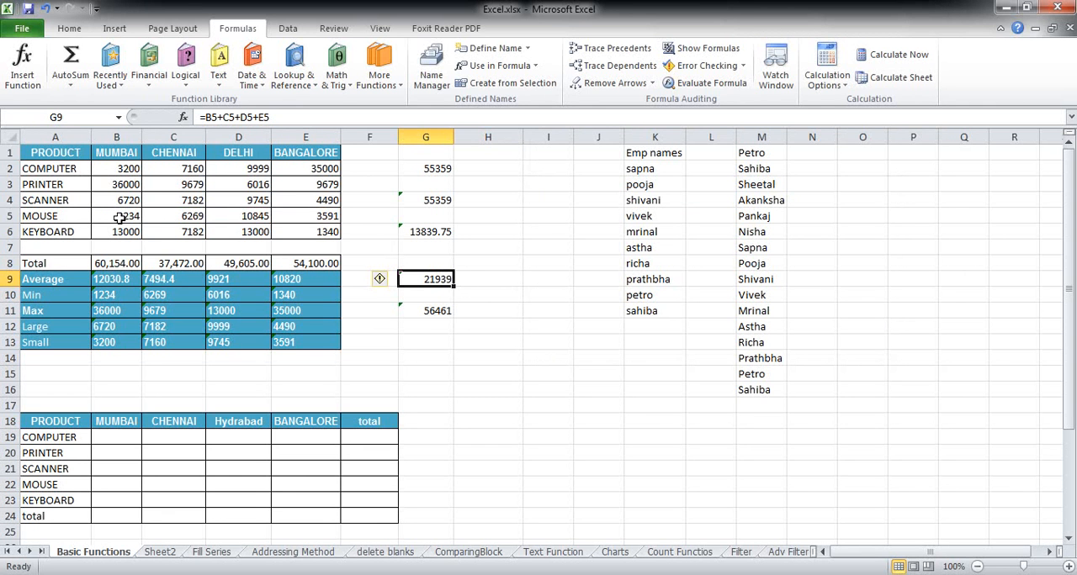
key("F2")
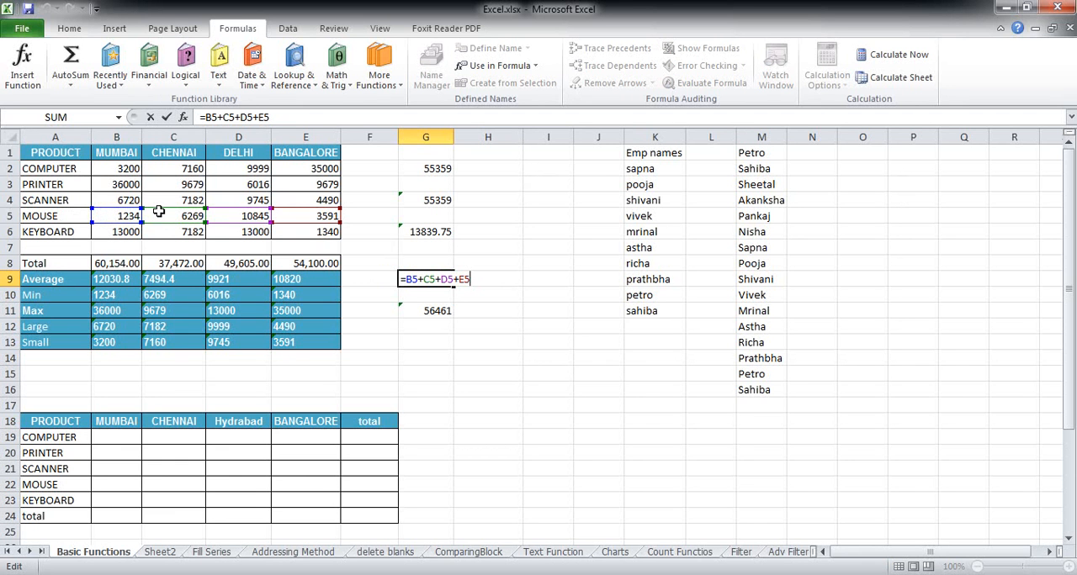
key("ctrl+Return")
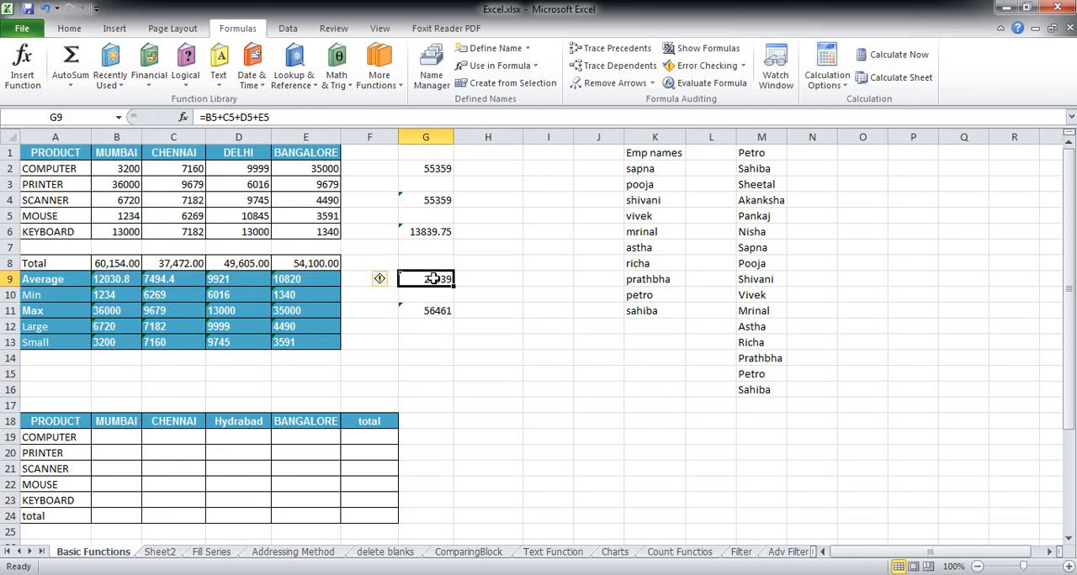
Append +fav to the end of the formula in cell G9
left_click(310, 118)
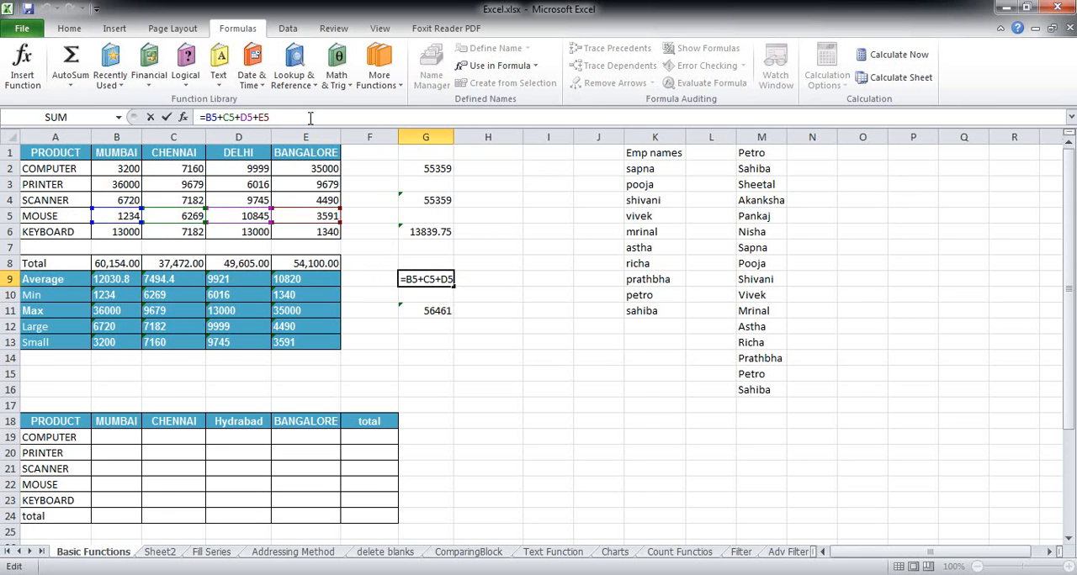
type("+fas")
key("Return")
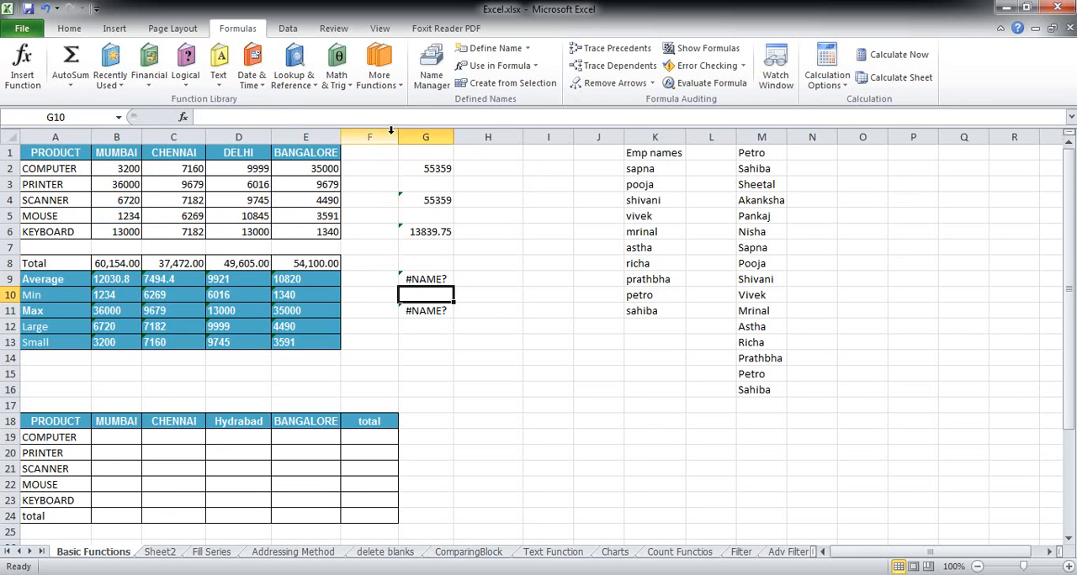
Use Trace Error on cell G9 to draw arrows from the cells that feed its formula
left_click(425, 280)
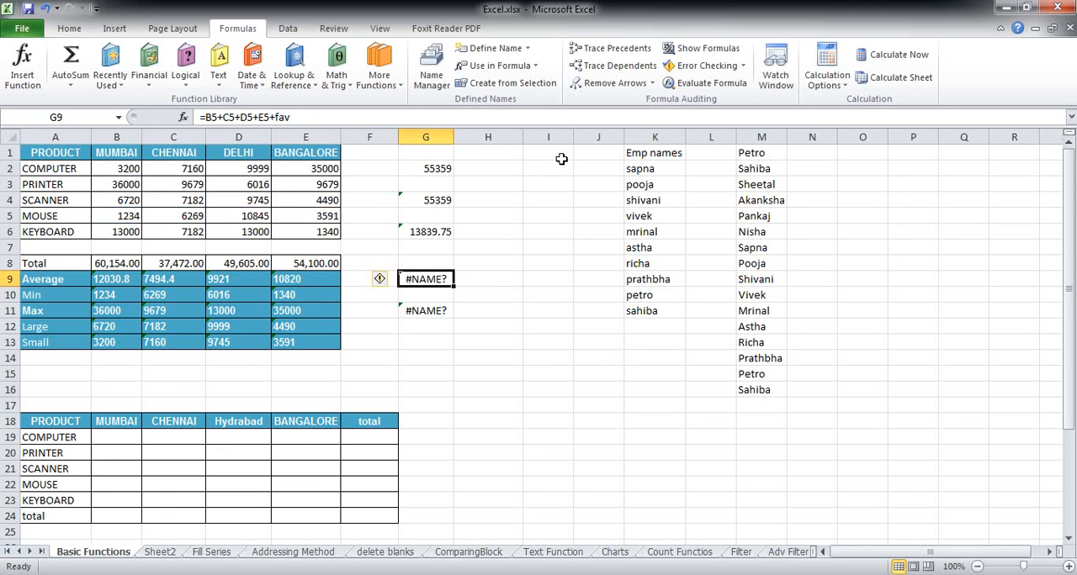
left_click(740, 67)
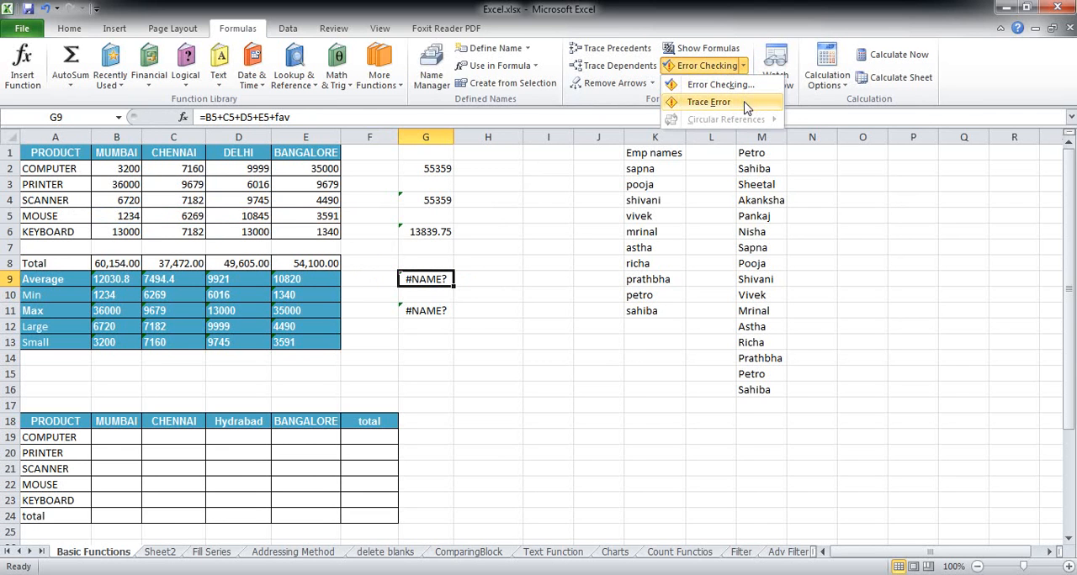
left_click(746, 107)
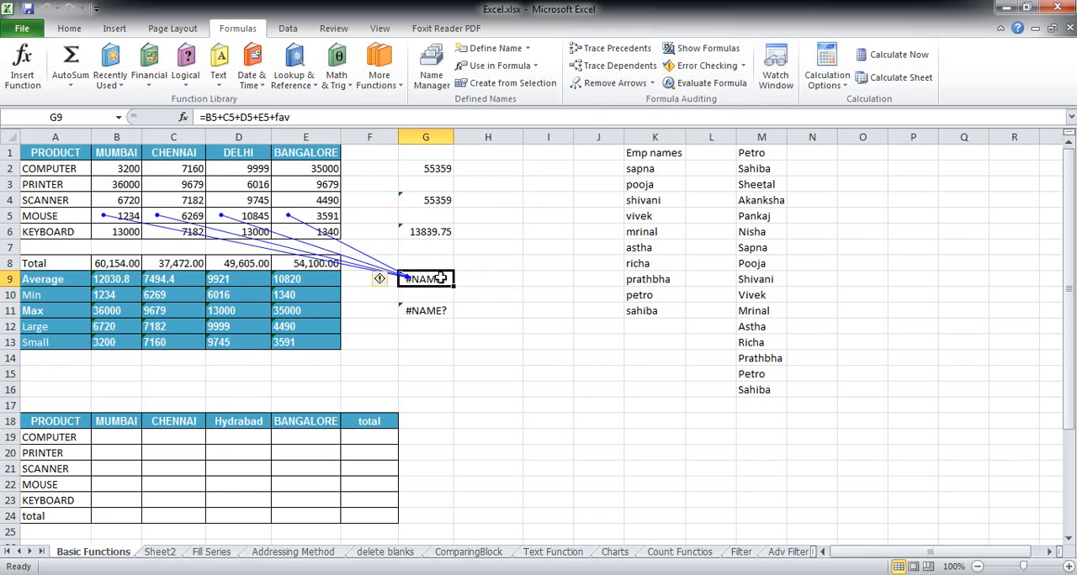
Inspect the traced MOUSE row cells B5 to E5 for the source of the error in G9
double_click(129, 216)
left_click_drag(128, 216, 142, 221)
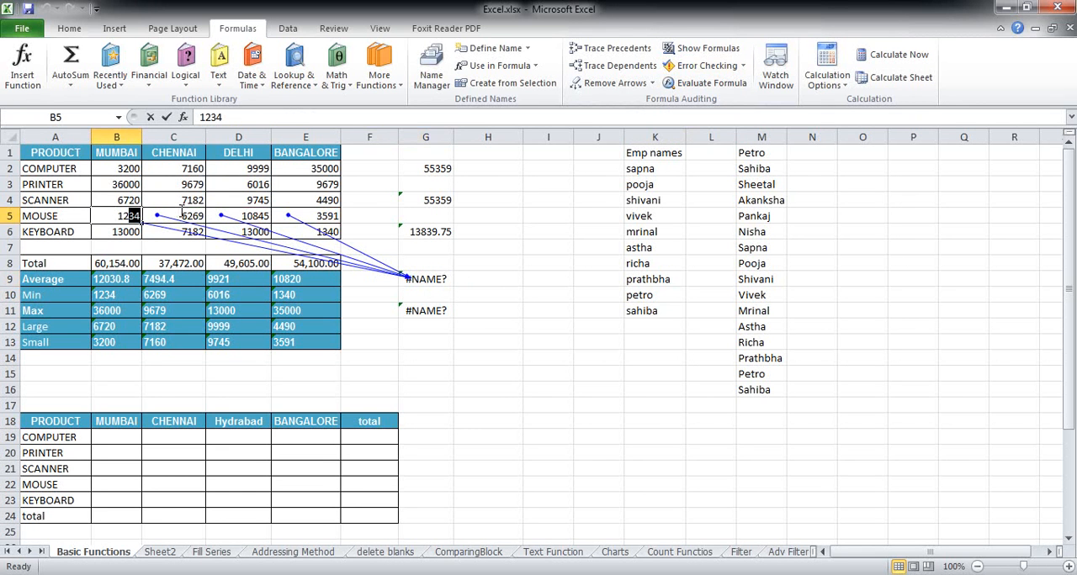
key("Escape")
left_click(186, 215)
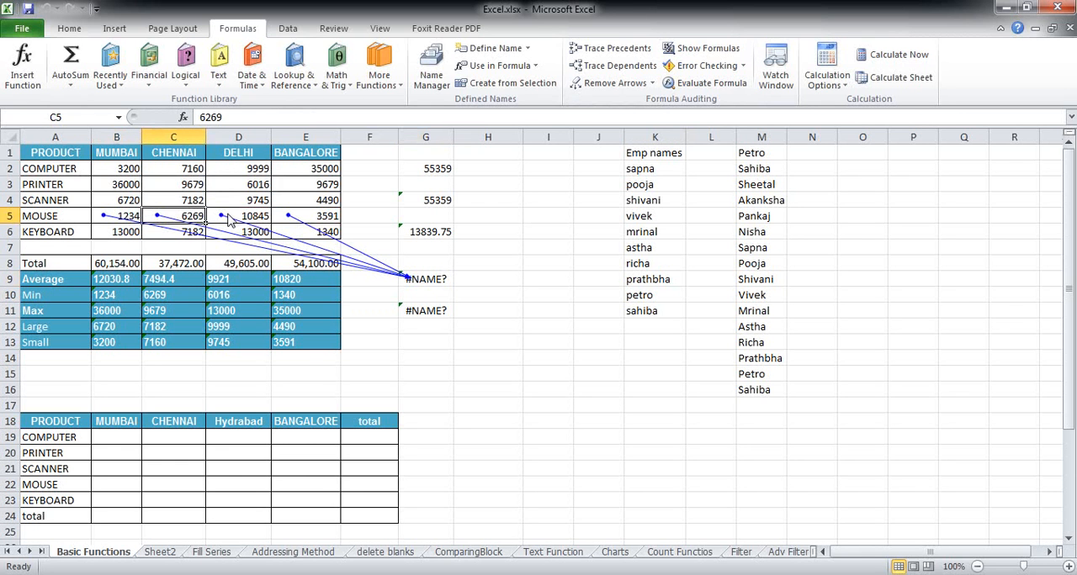
left_click(298, 215)
left_click(260, 216)
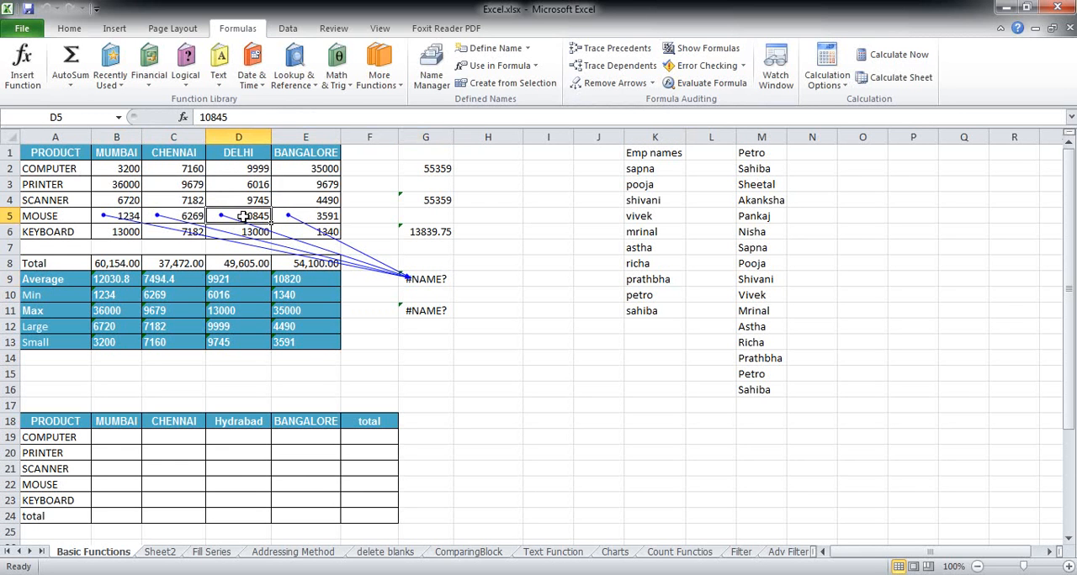
left_click(180, 215)
left_click(130, 210)
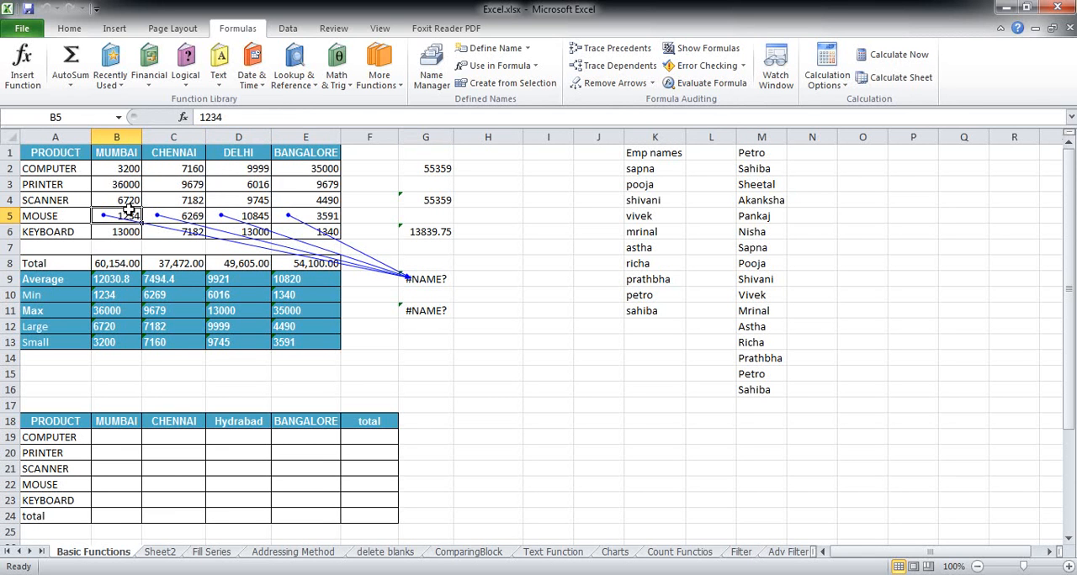
Correct the G9 formula to =B5+C5+D5+E5 by deleting its unrecognized text term, and reselect the cell
left_click(433, 279)
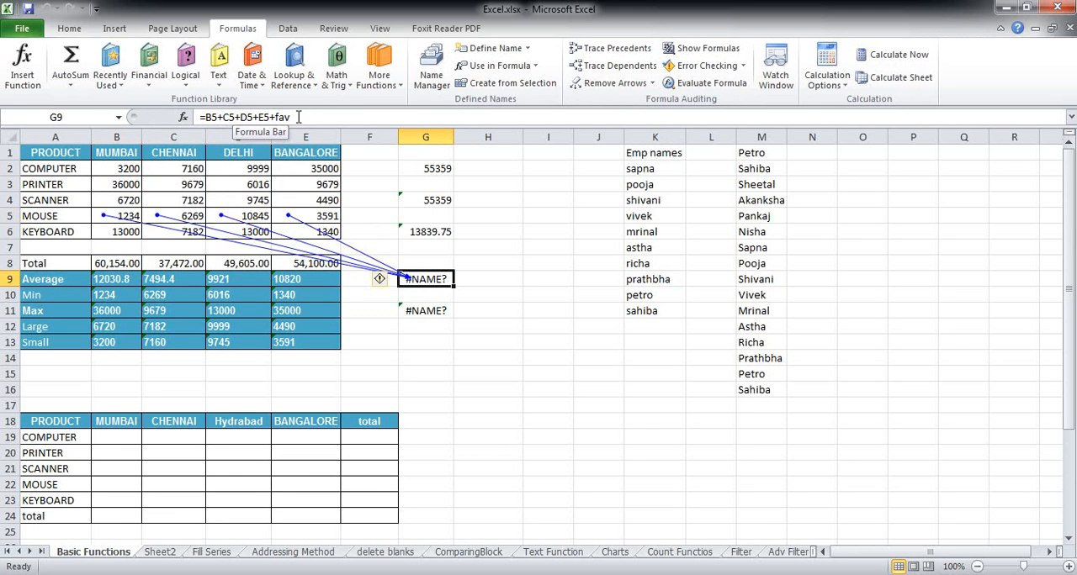
left_click_drag(291, 118, 270, 118)
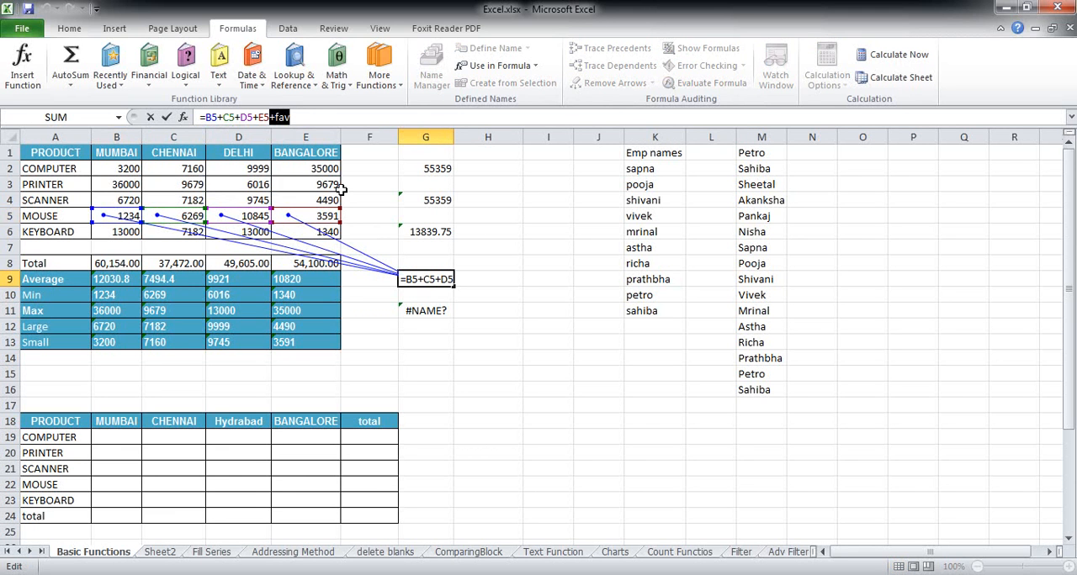
key("BackSpace")
key("Return")
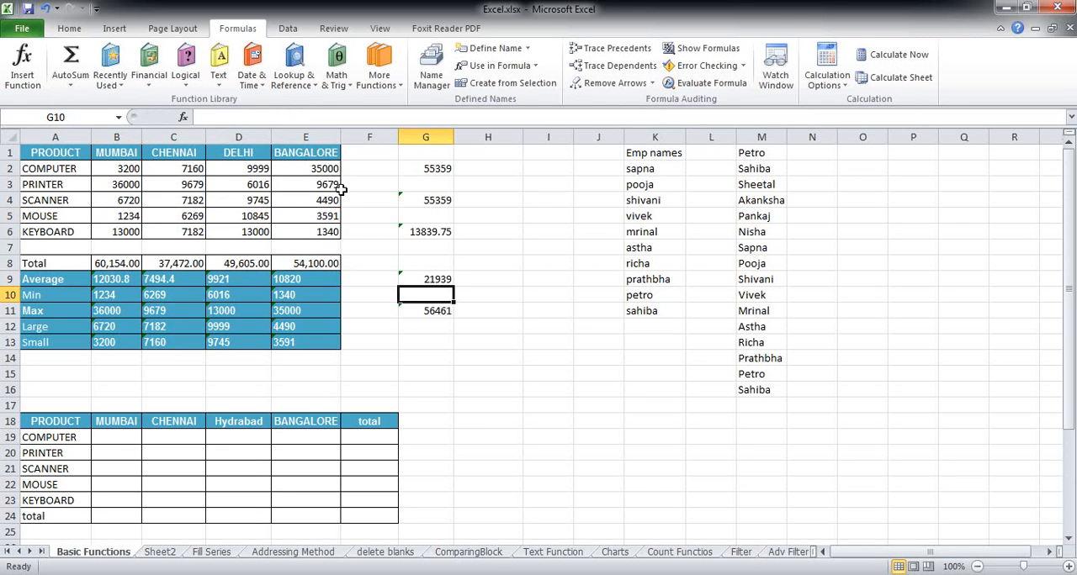
left_click(487, 261)
left_click(444, 278)
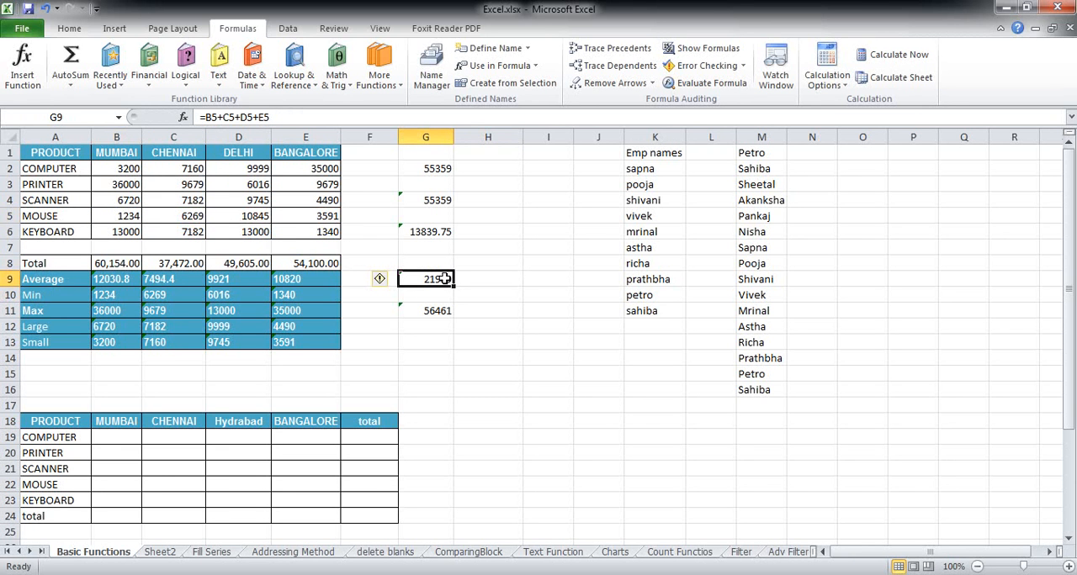